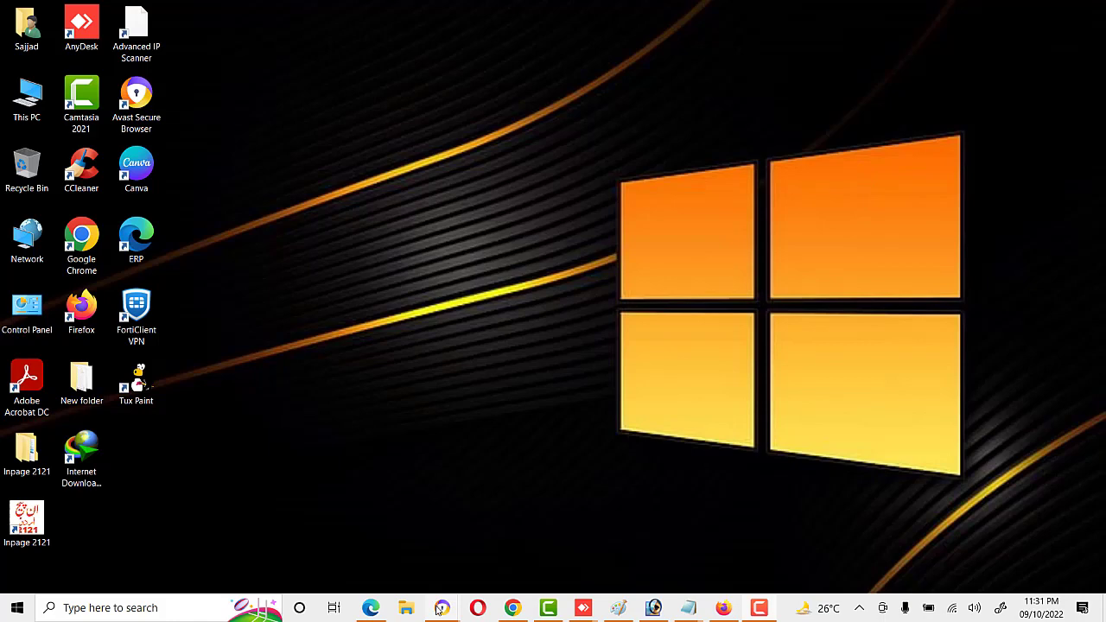
Bring up the BleepingComputer NetAdapter Repair All In One page and scroll down to its review
mouse_move(439, 608)
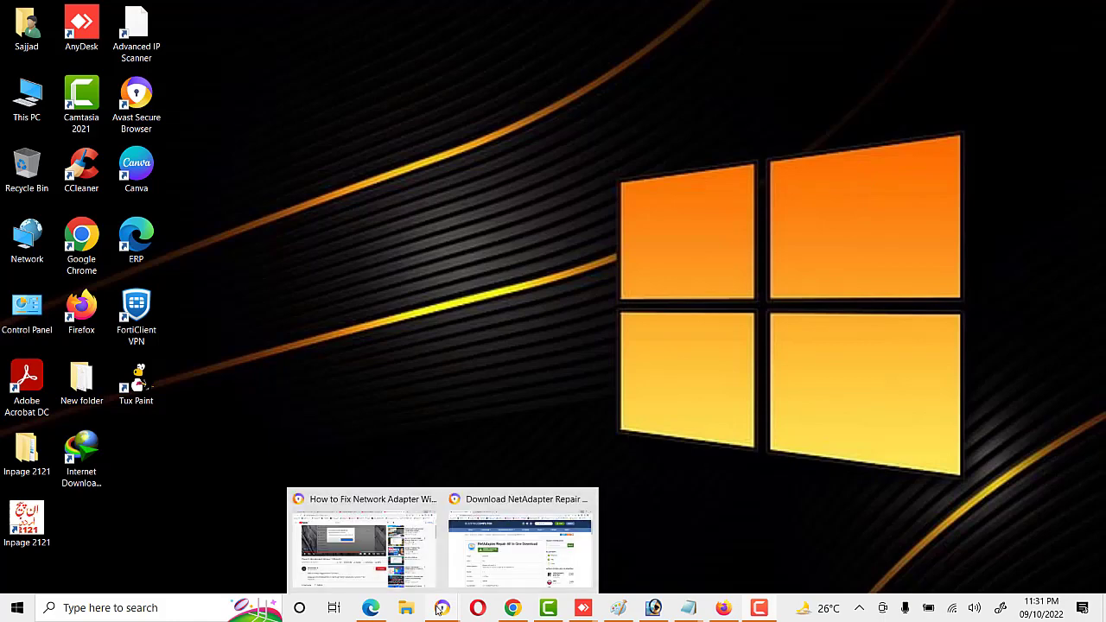
click(487, 557)
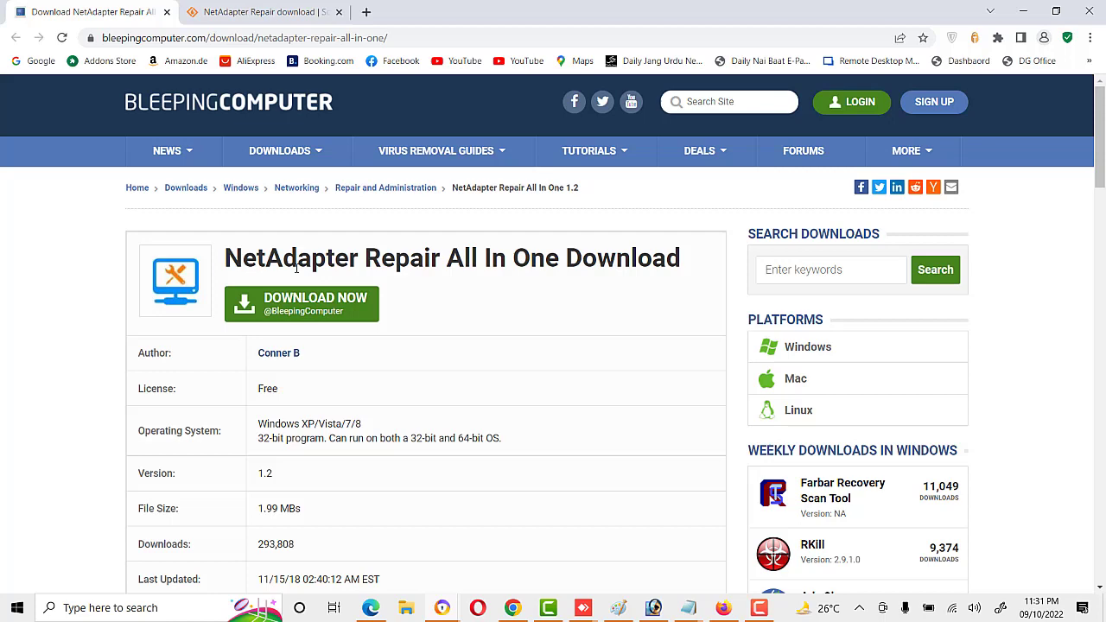
scroll(296, 268, down, 3)
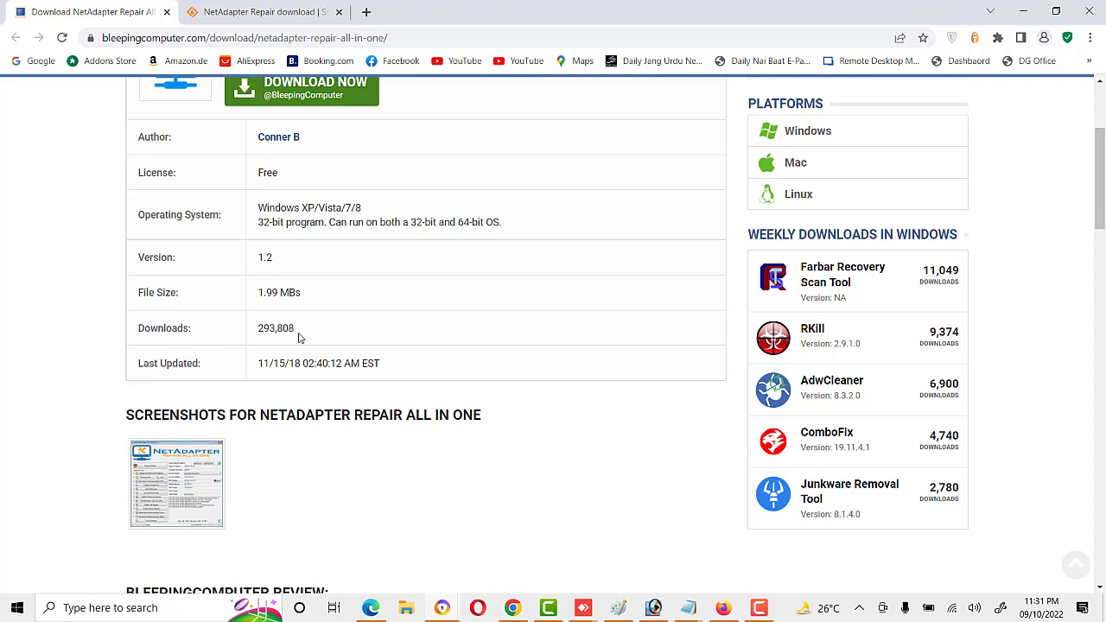
scroll(299, 338, down, 3)
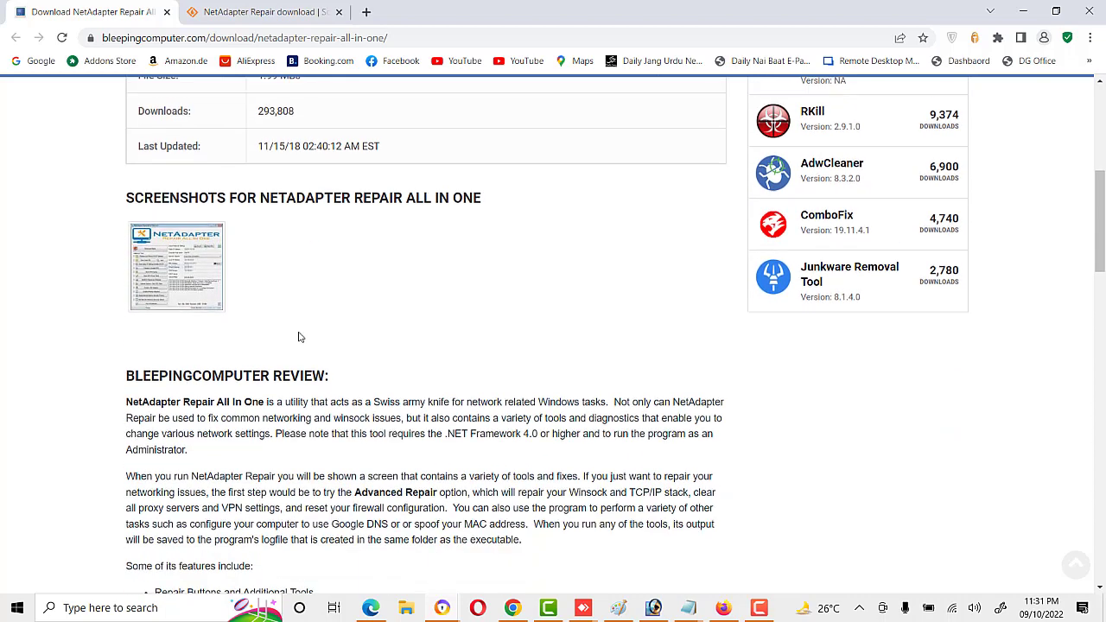
scroll(299, 337, down, 3)
scroll(300, 337, down, 1)
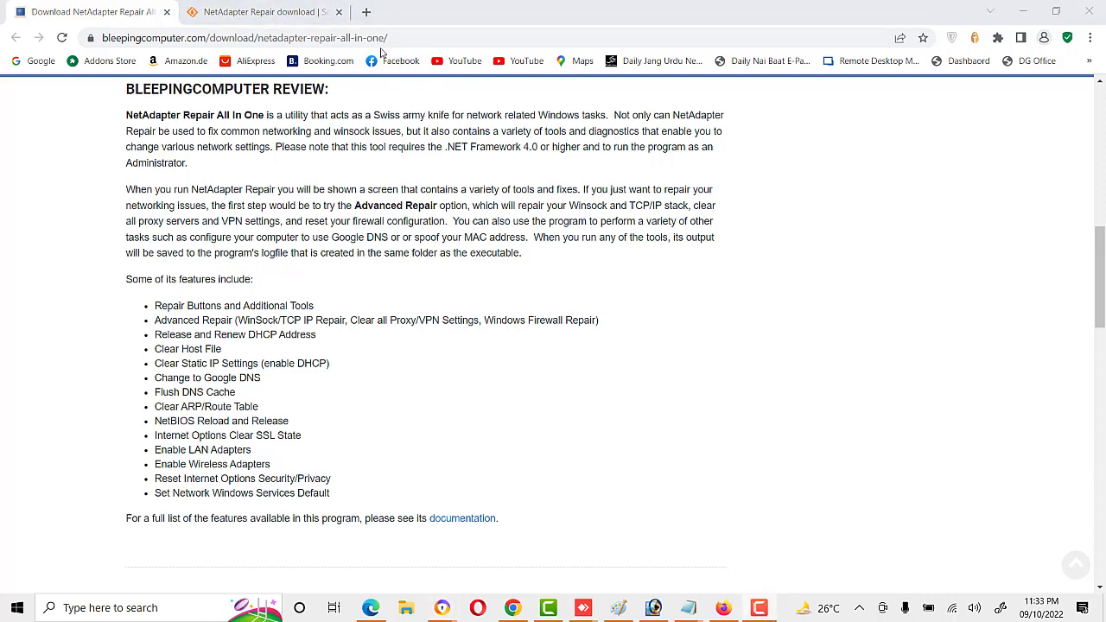
On the SourceForge NetAdapter Repair page, start the NetAdapterRepair1.2.exe download
click(245, 14)
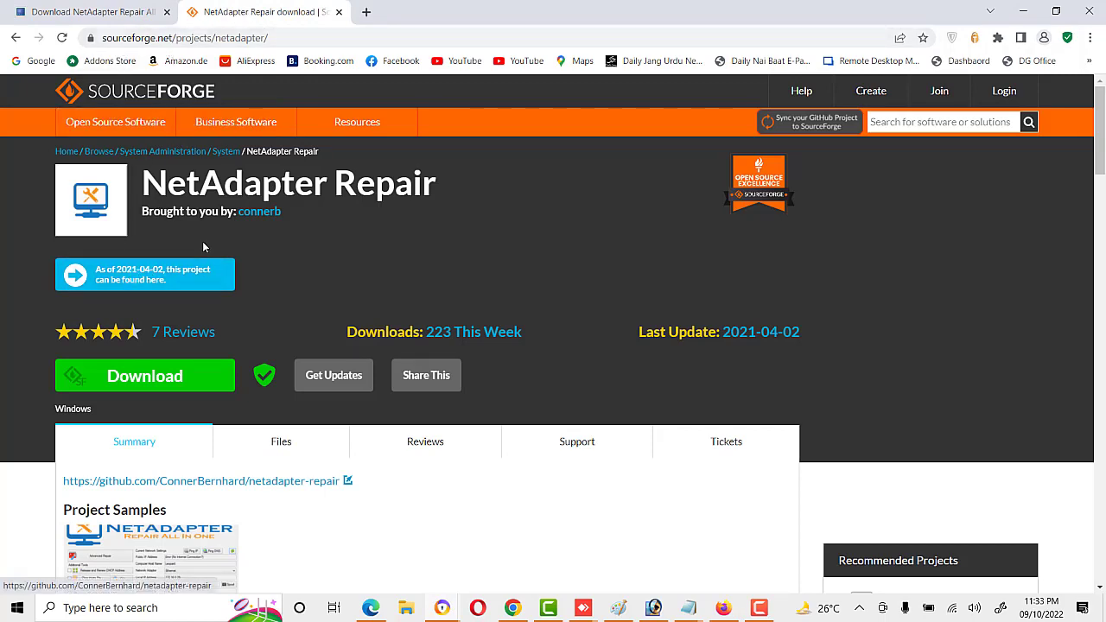
scroll(208, 205, down, 8)
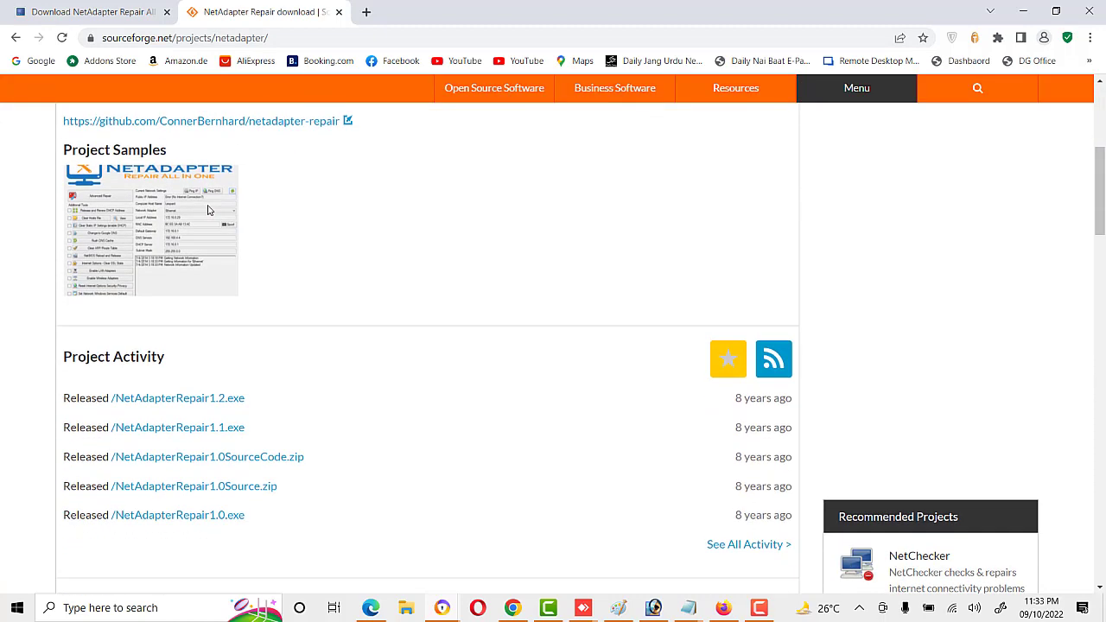
scroll(207, 213, up, 8)
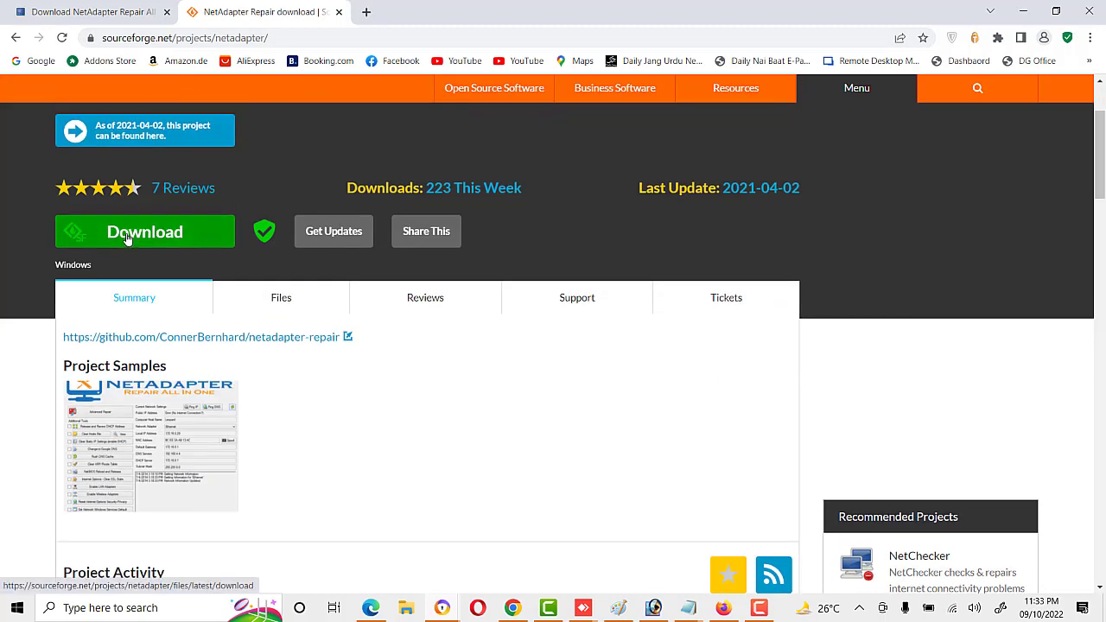
click(135, 235)
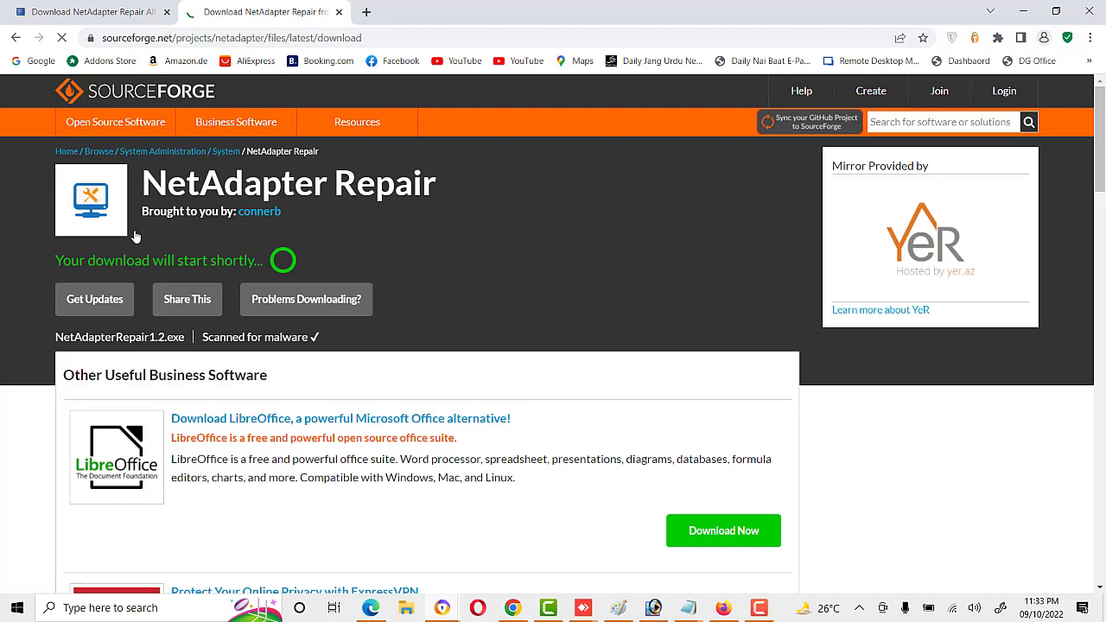
scroll(267, 288, down, 2)
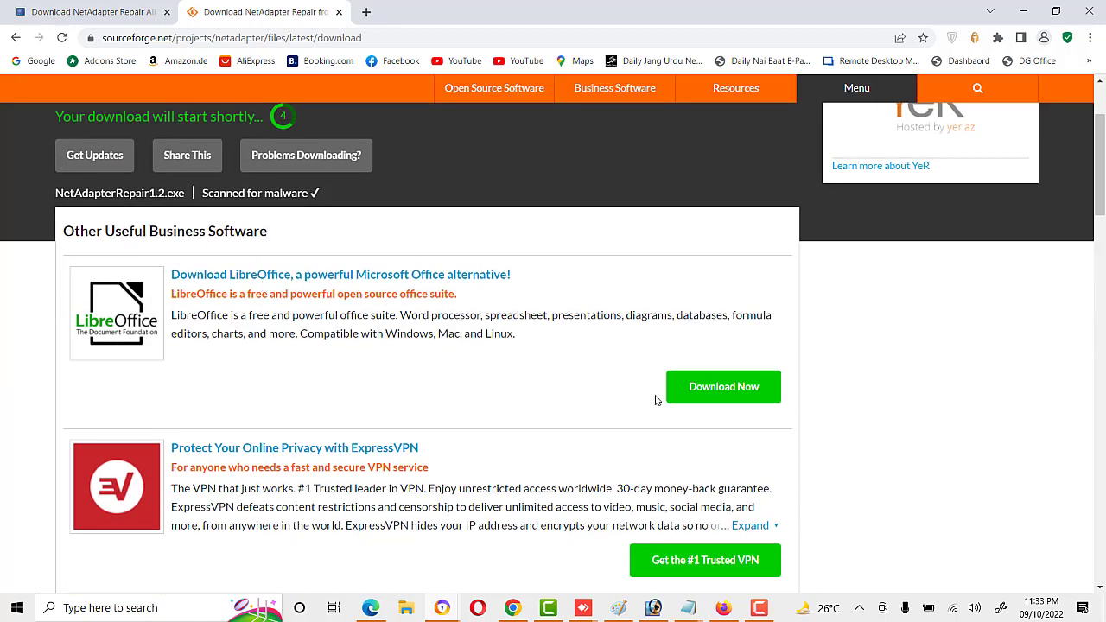
scroll(449, 367, up, 2)
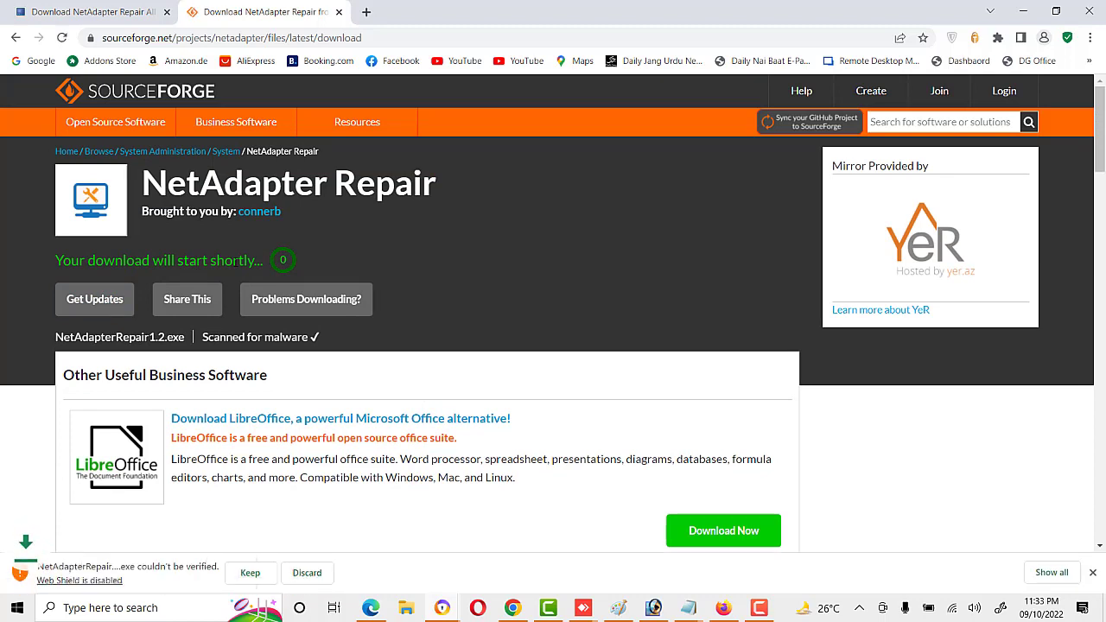
Keep the unverified NetAdapterRepair1.2.exe download, open it, and minimize Chrome
click(247, 573)
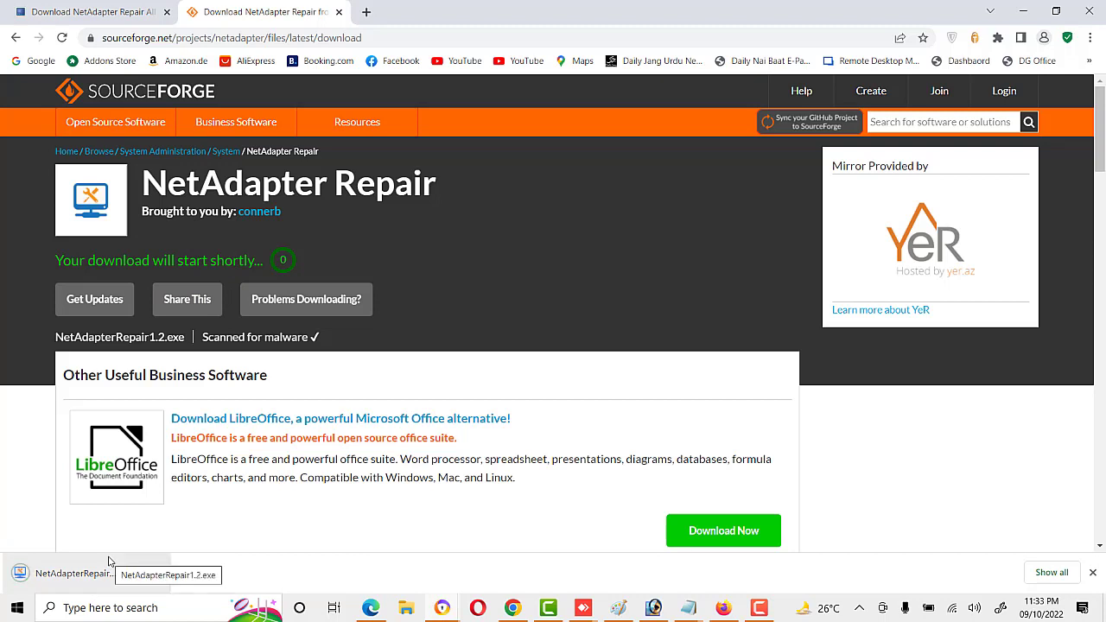
click(153, 573)
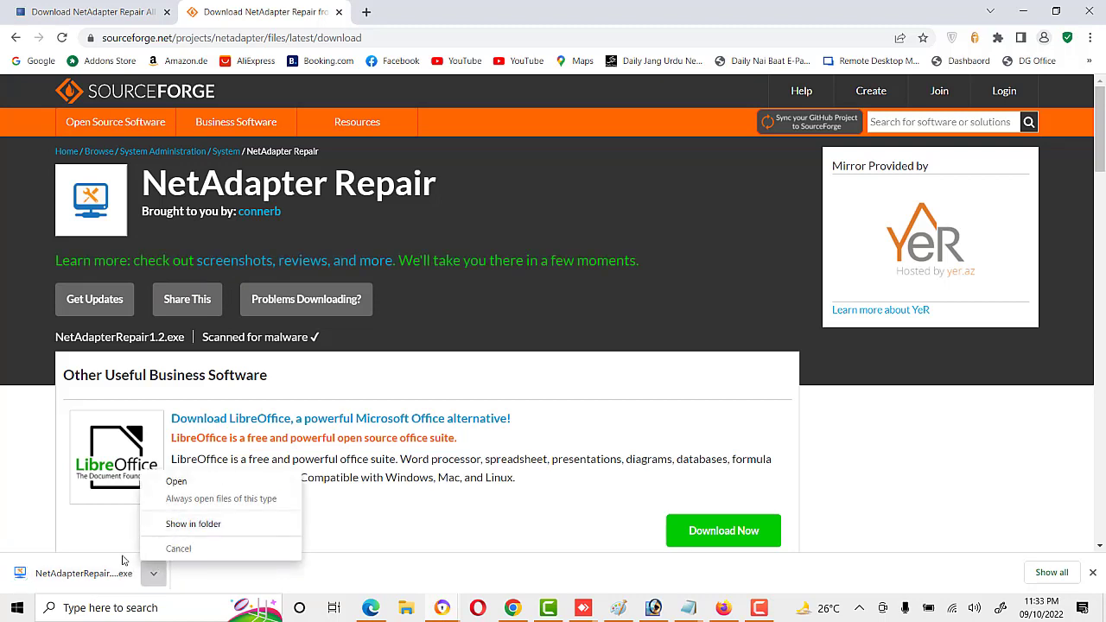
click(19, 573)
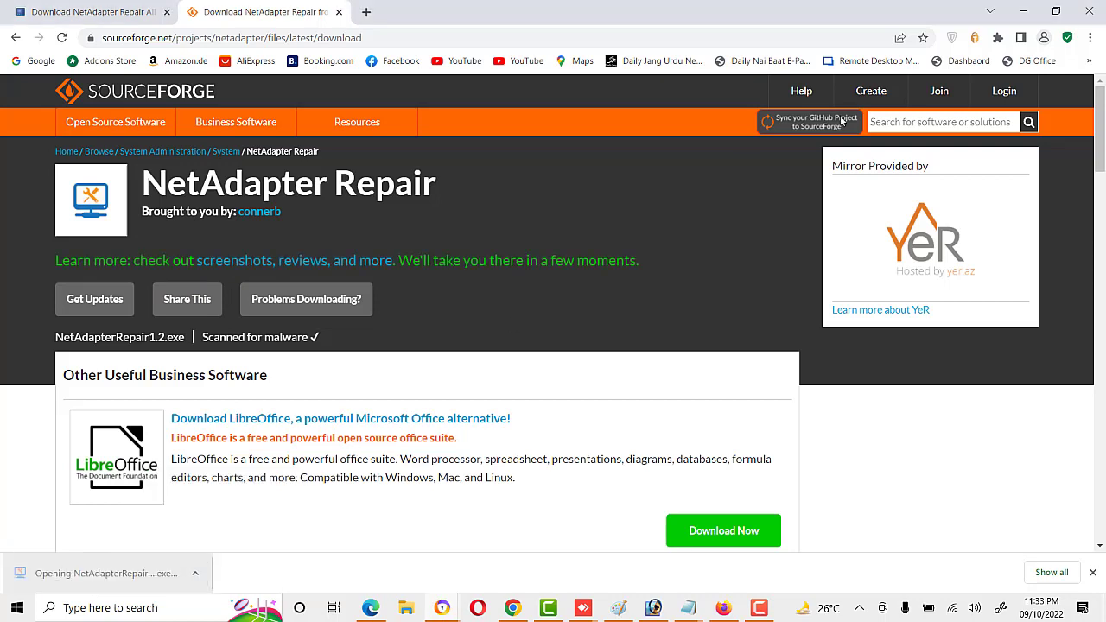
click(1023, 11)
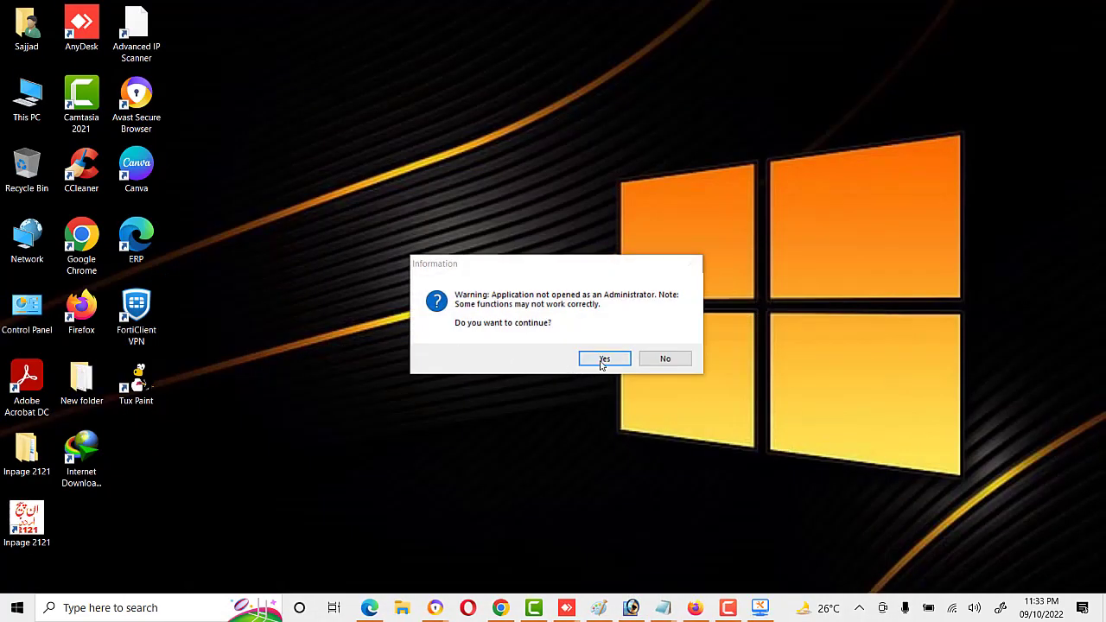
Continue without administrator rights and centre the NetAdapter Repair v1.2 window
click(603, 360)
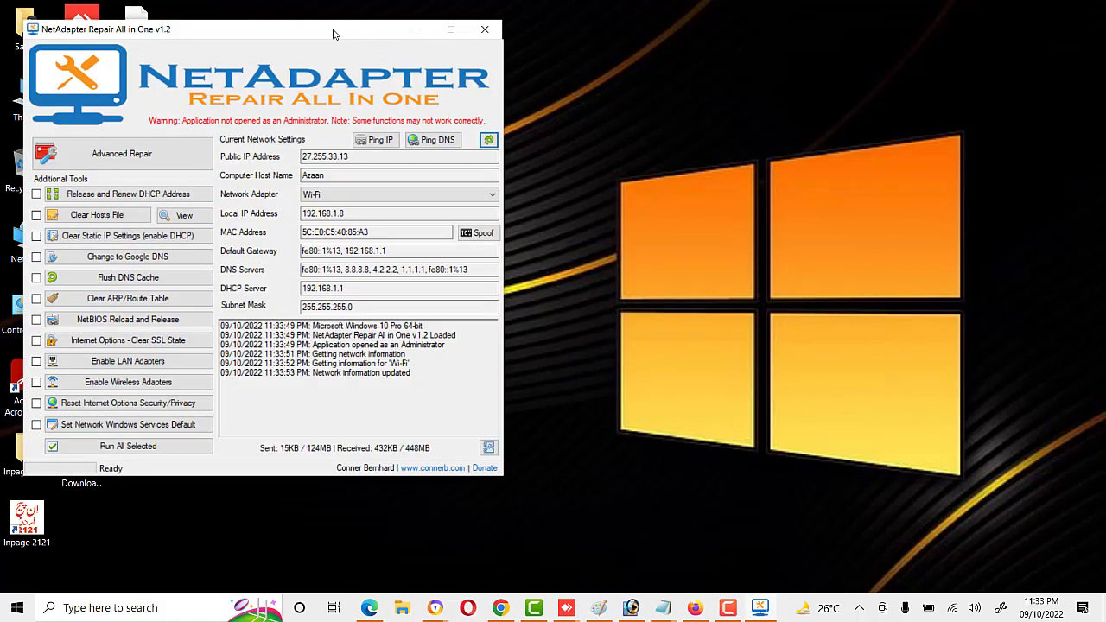
drag(335, 34, 538, 20)
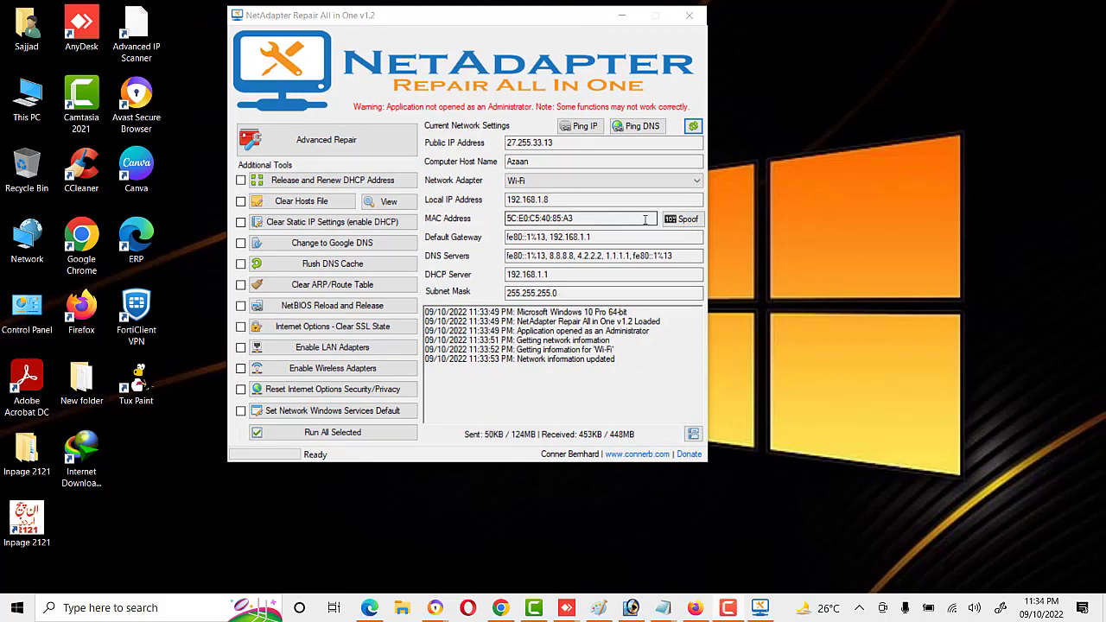
Try the MAC address spoof, dismiss its security-policy error, and nudge the window lower
click(691, 221)
click(662, 352)
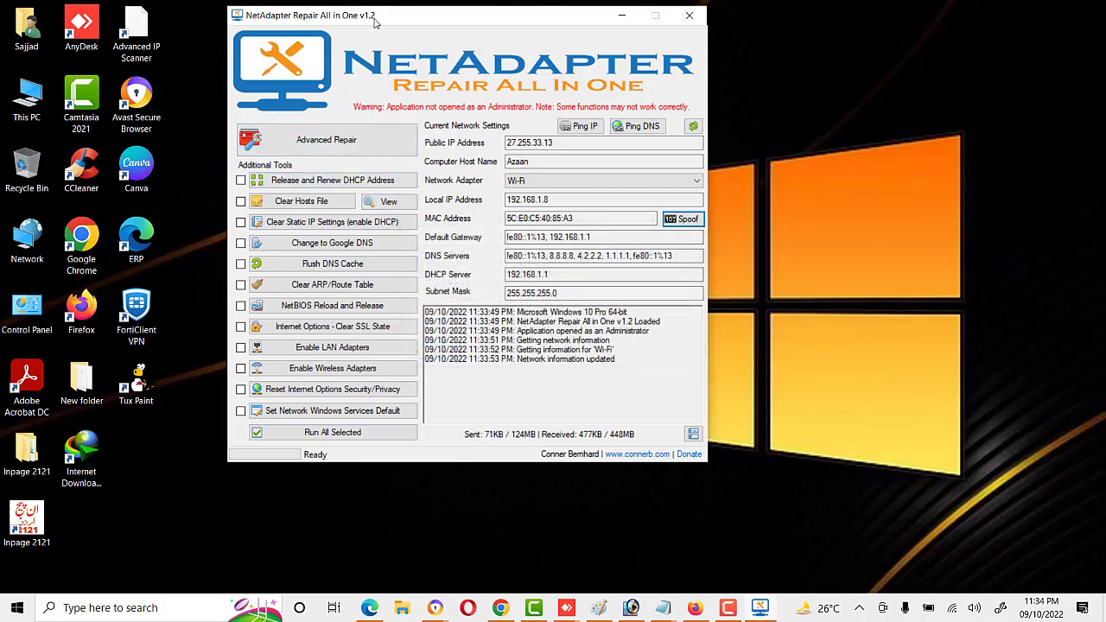
drag(376, 27, 374, 35)
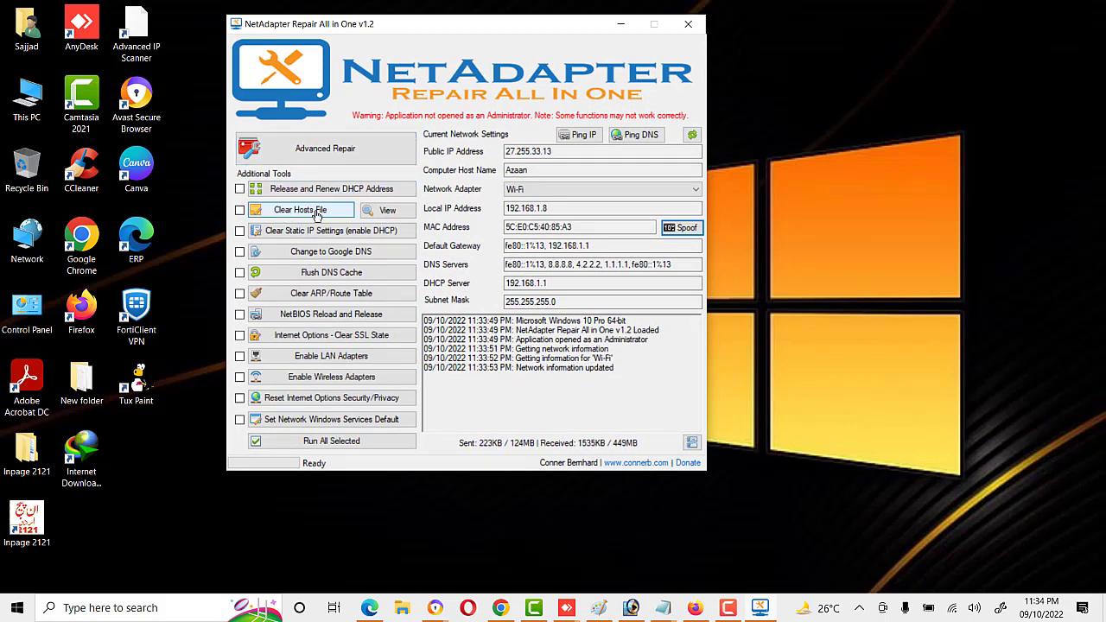
View the hosts file in Notepad, then move that window aside and minimize it
click(387, 212)
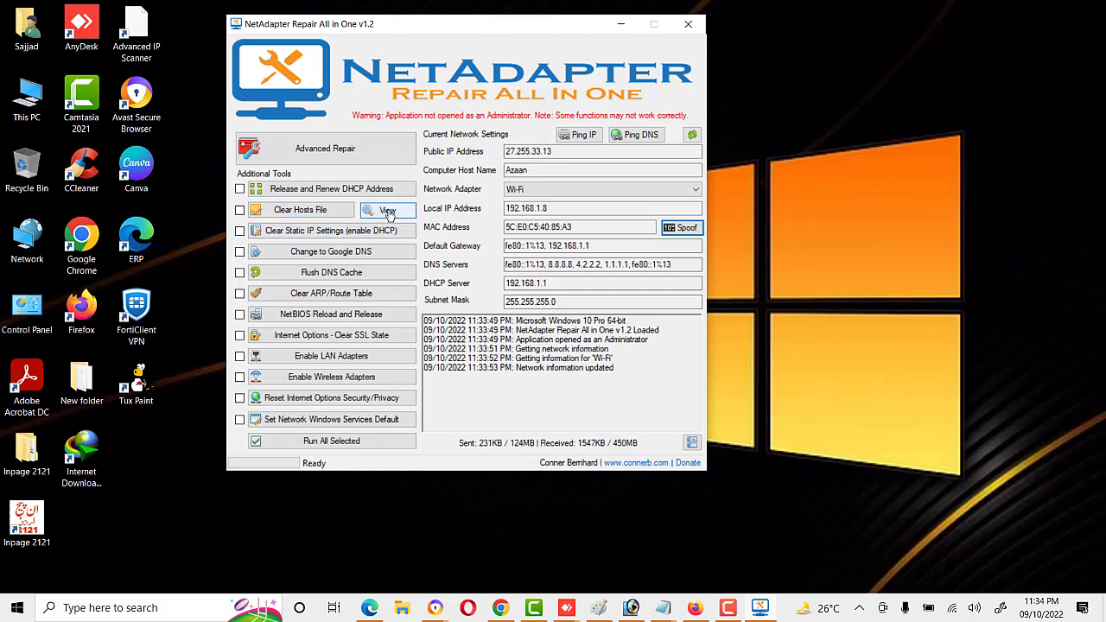
drag(452, 93, 284, 204)
click(687, 198)
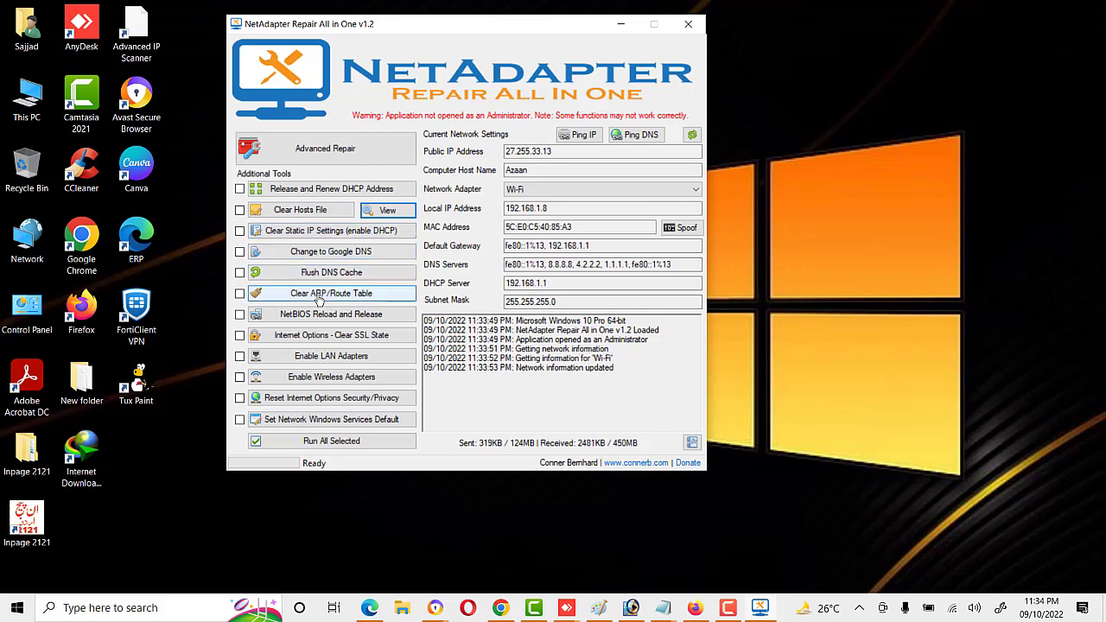
Tick DHCP release/renew, Clear Hosts File, Flush DNS Cache and Clear ARP/Route Table, then close the tool
click(241, 191)
click(240, 211)
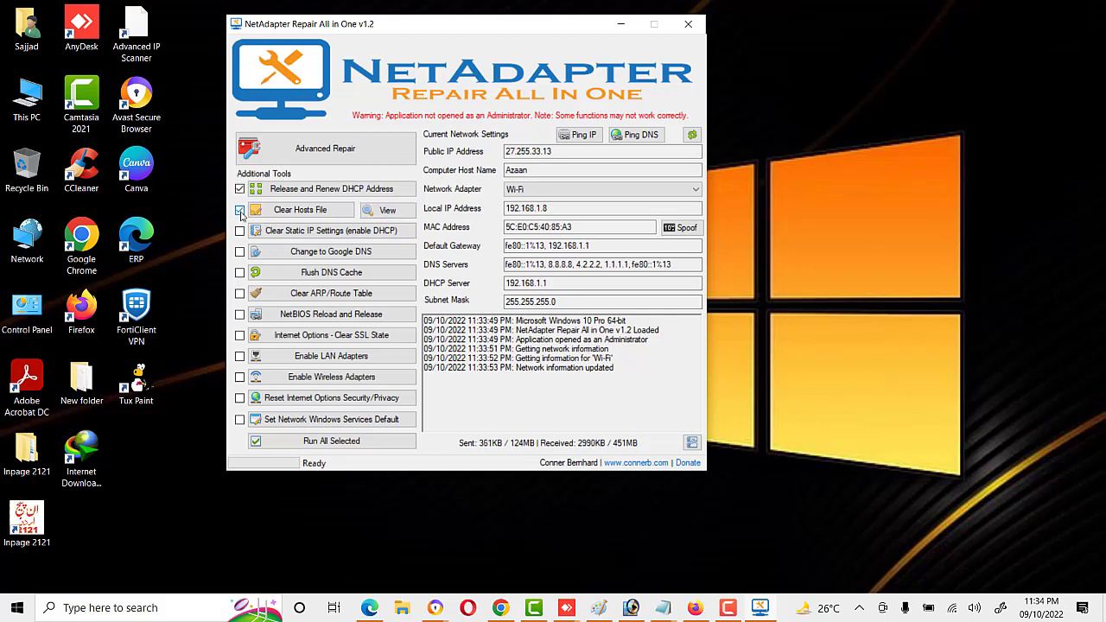
click(241, 212)
click(239, 272)
click(240, 294)
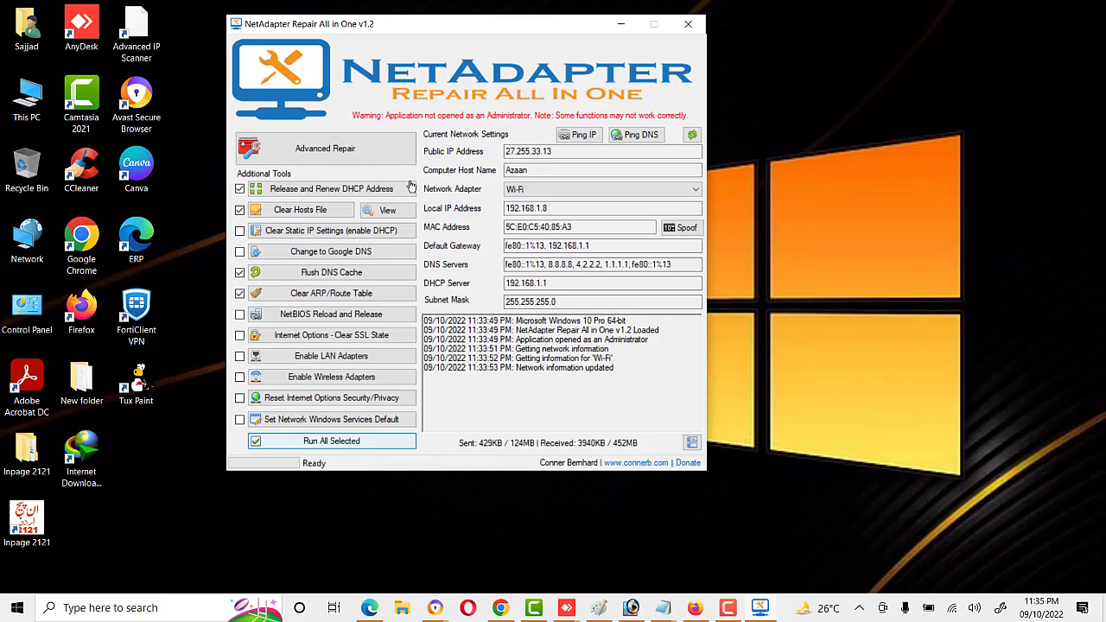
drag(449, 37, 410, 49)
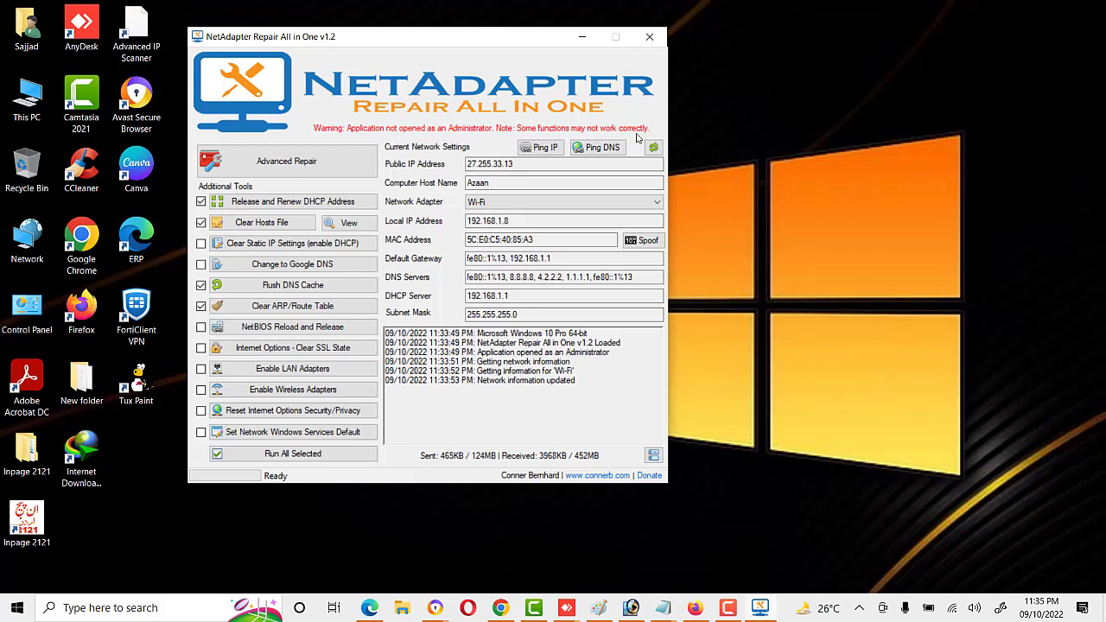
click(650, 37)
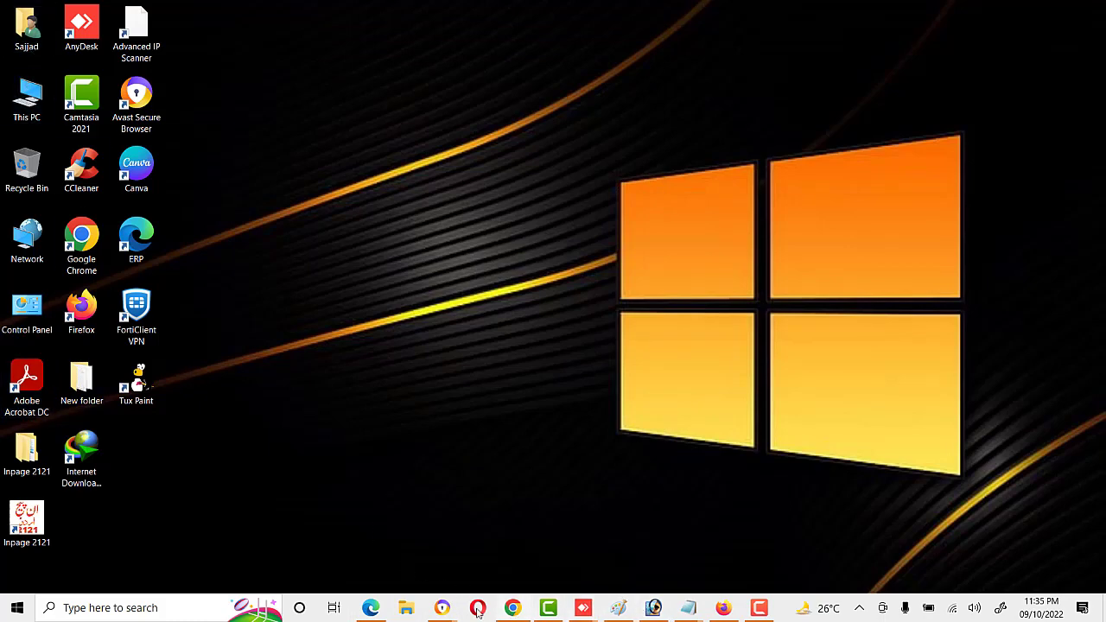
Run NetAdapterRepair1.2 from the Downloads folder as administrator, then minimize File Explorer
click(405, 609)
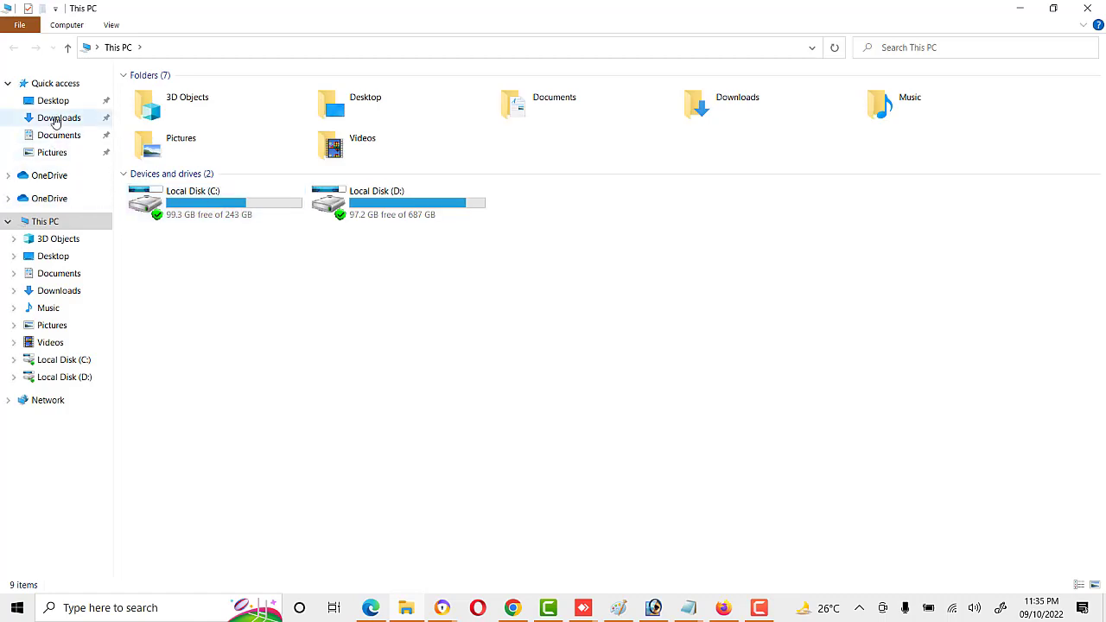
click(57, 119)
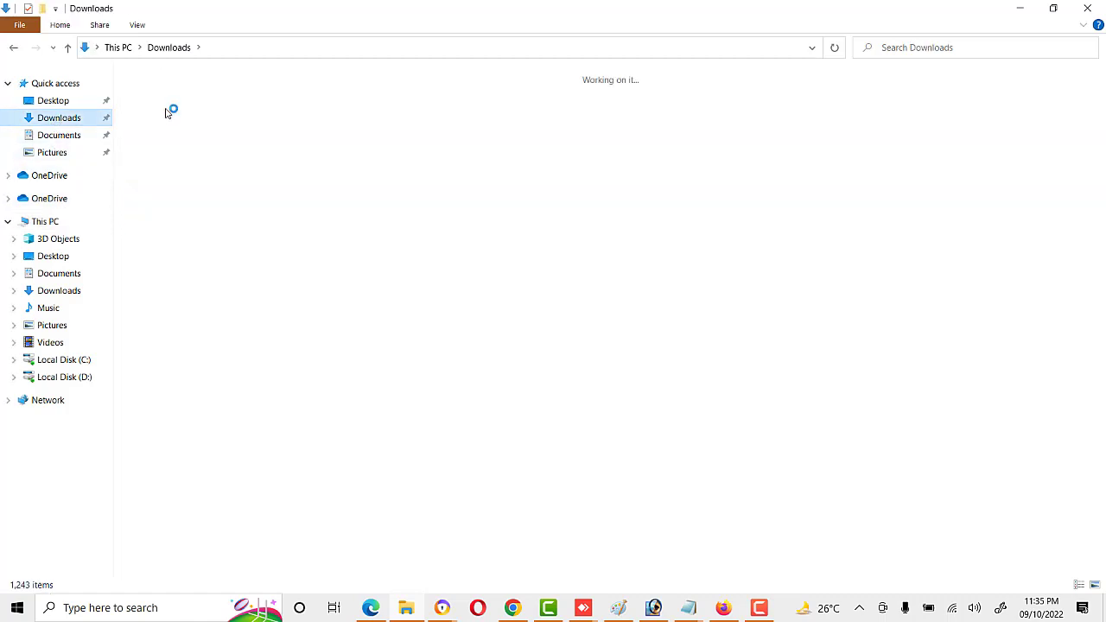
click(212, 102)
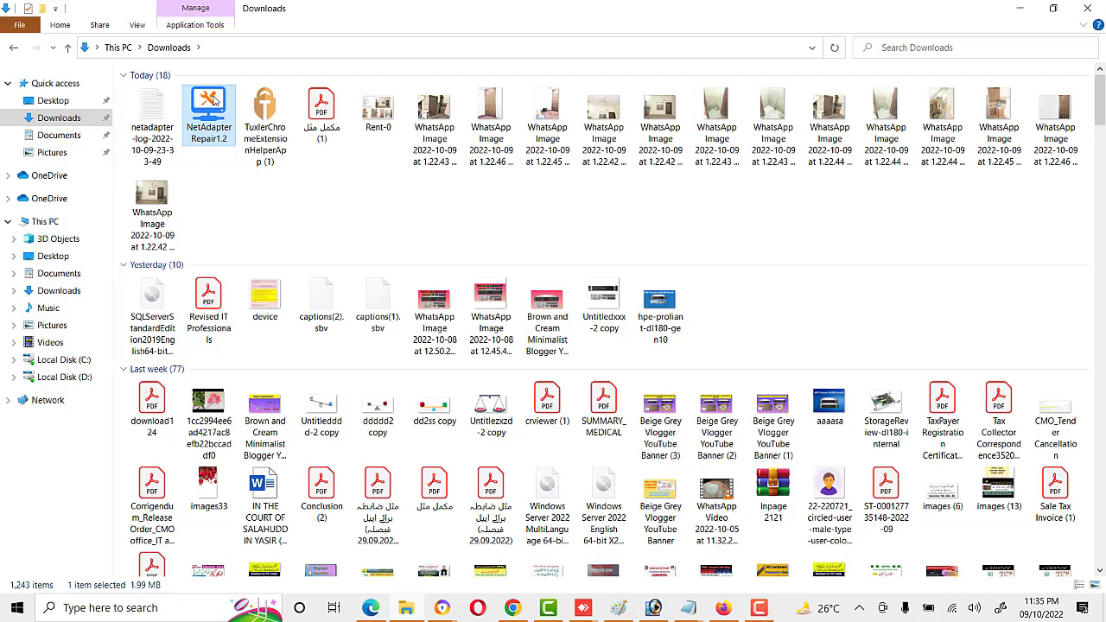
right_click(214, 102)
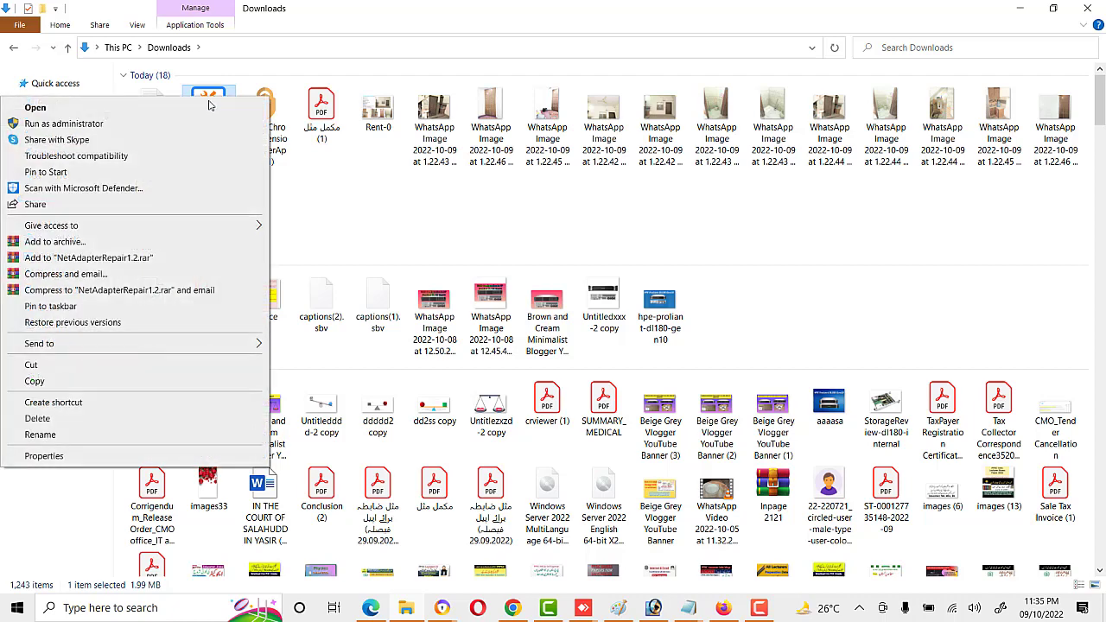
click(69, 118)
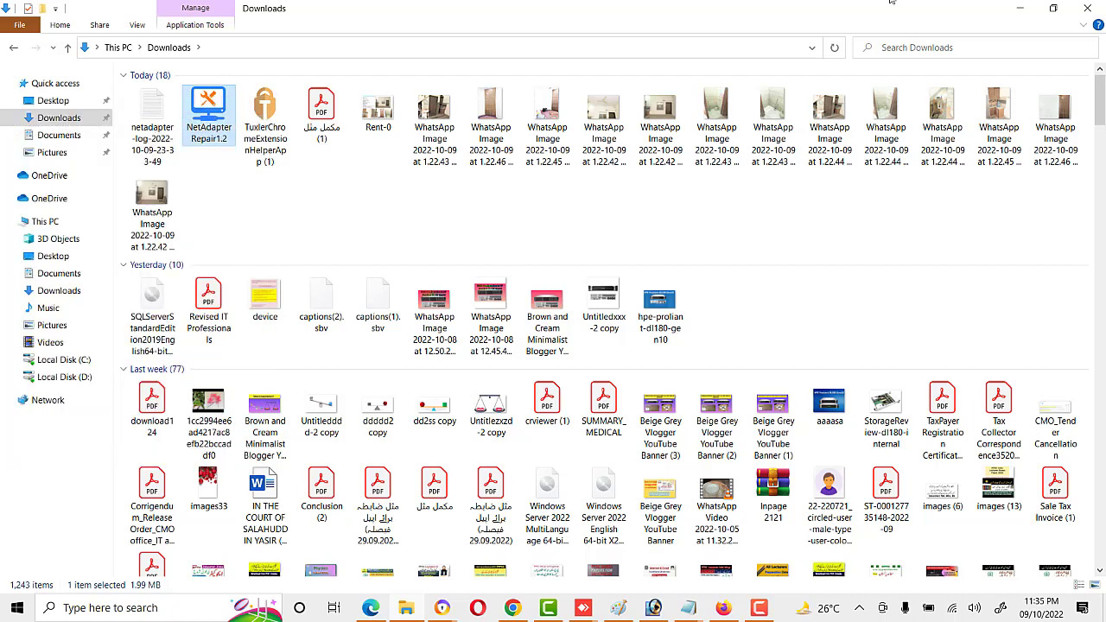
click(1029, 11)
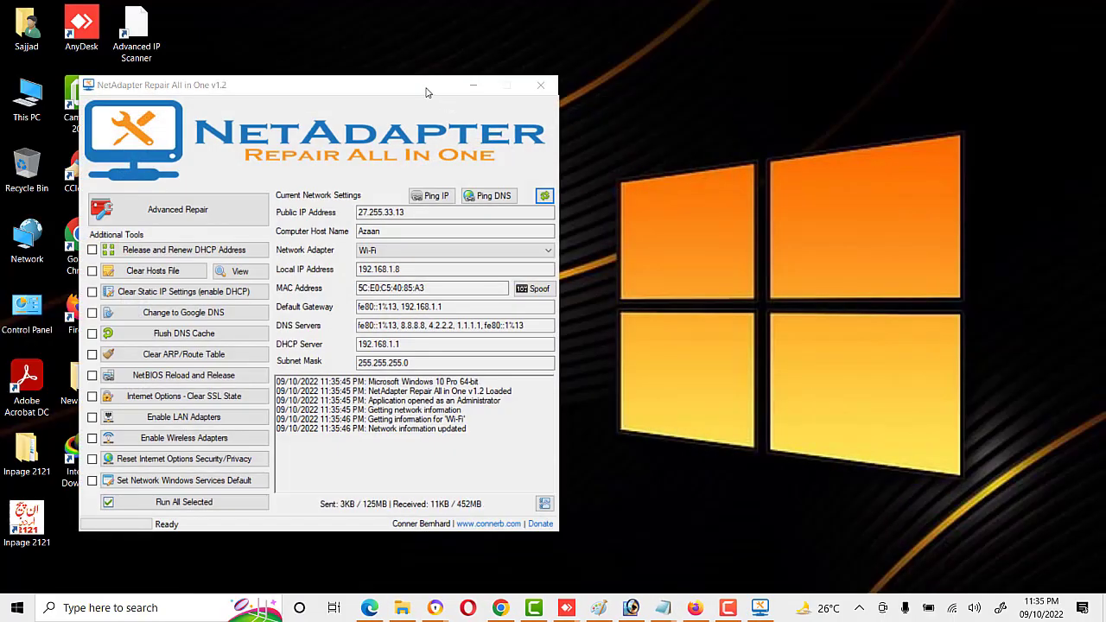
Run the DHCP release/renew, DNS cache flush and ARP/route table repairs with Run All Selected
drag(425, 88, 581, 57)
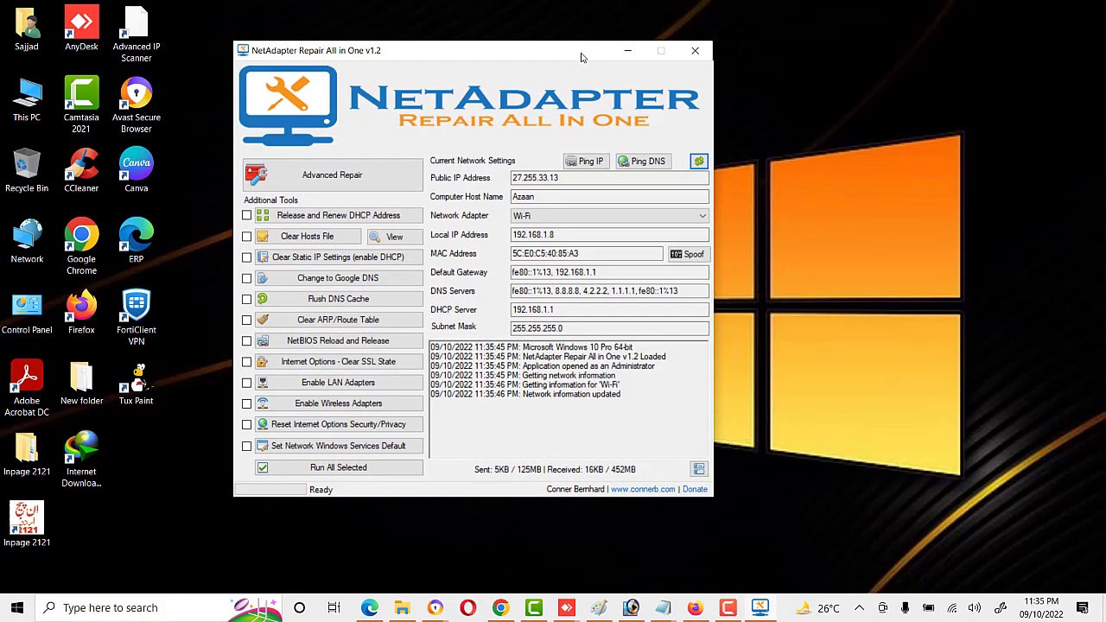
click(247, 215)
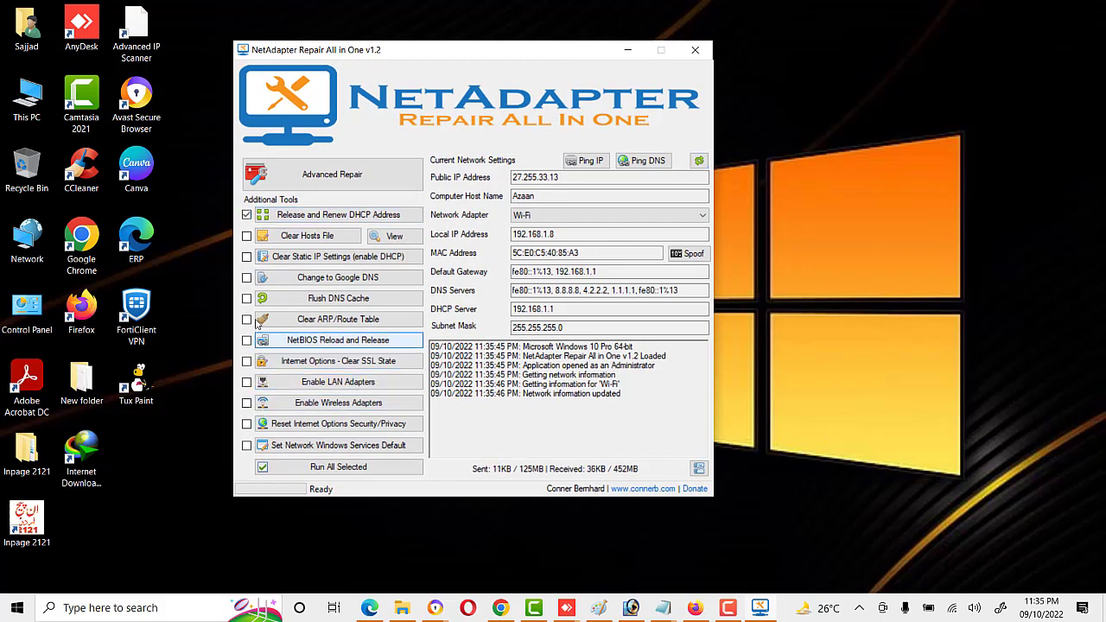
click(247, 299)
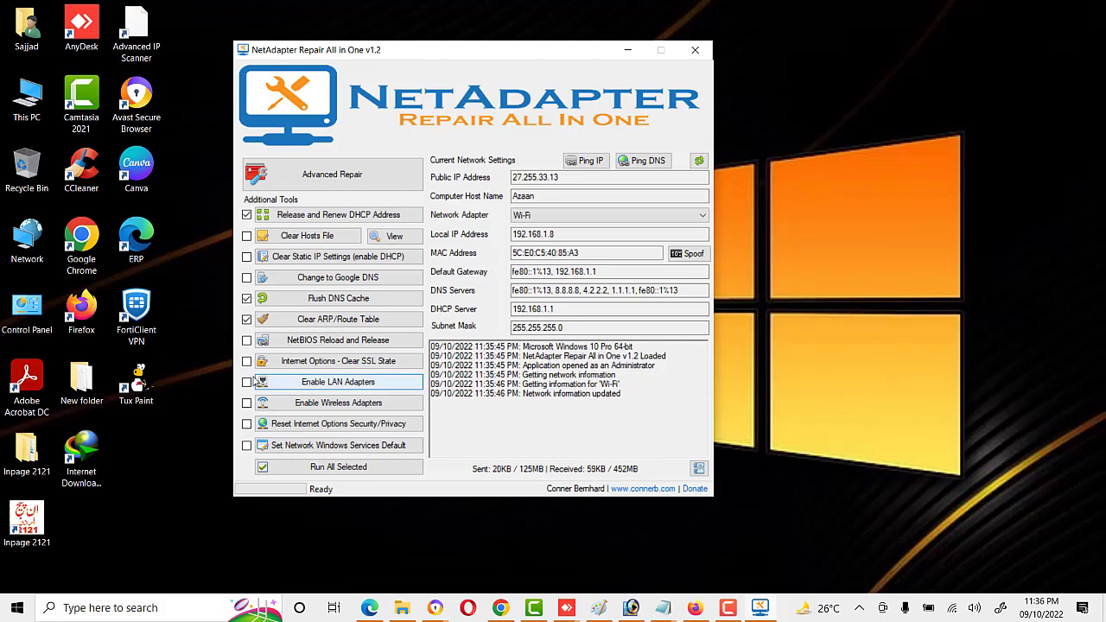
click(330, 467)
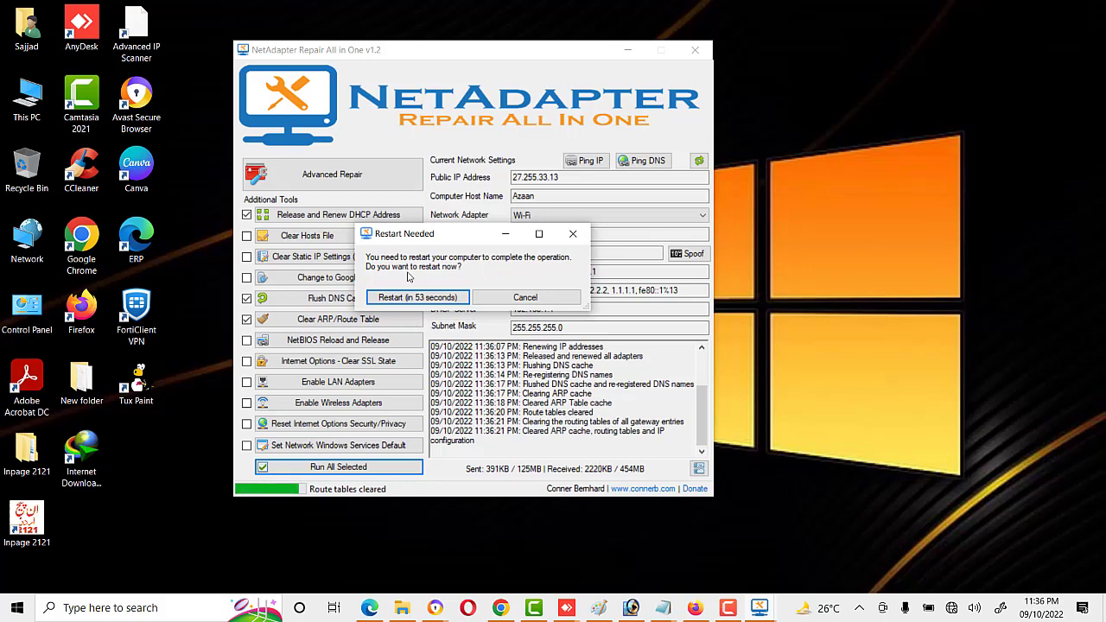
Cancel the restart, acknowledge the manual-restart note, and scroll the log up to review it
click(524, 303)
click(612, 349)
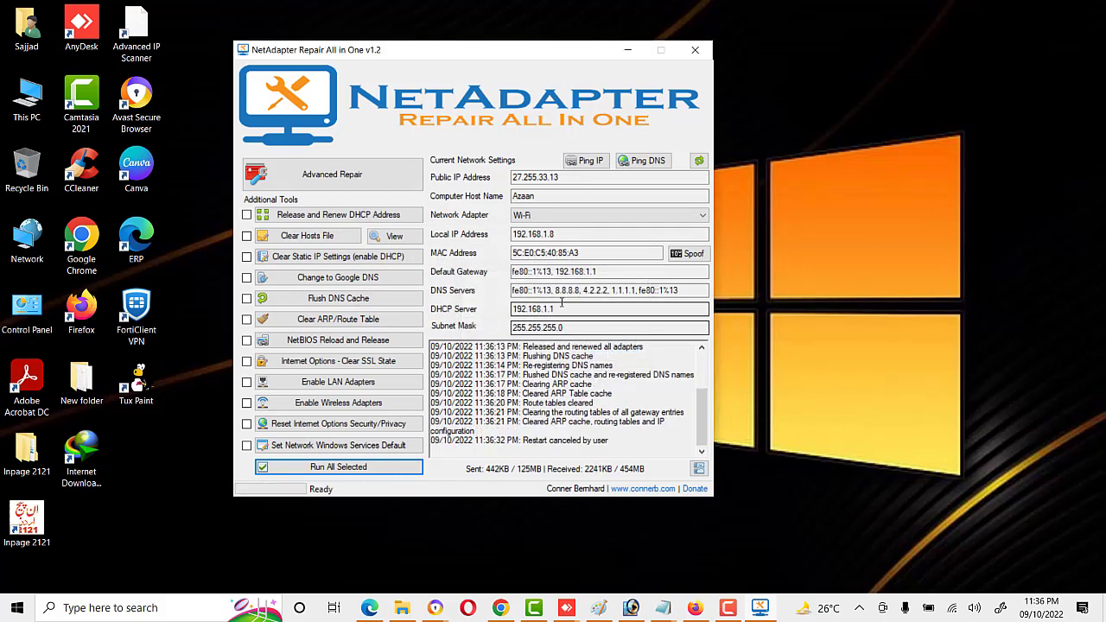
drag(415, 52, 390, 31)
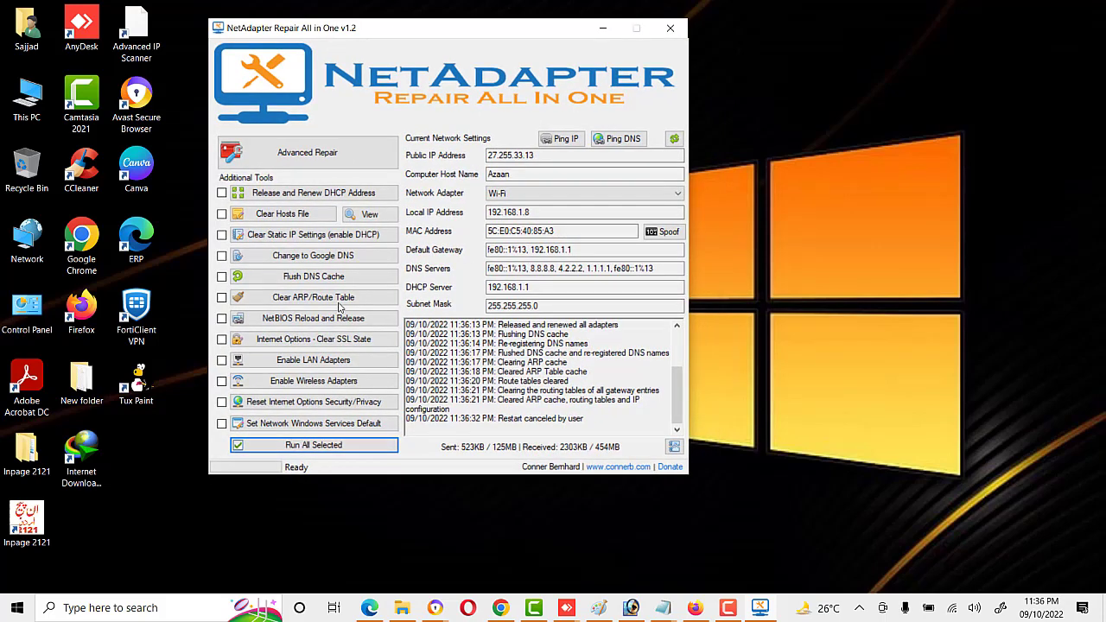
drag(675, 388, 678, 346)
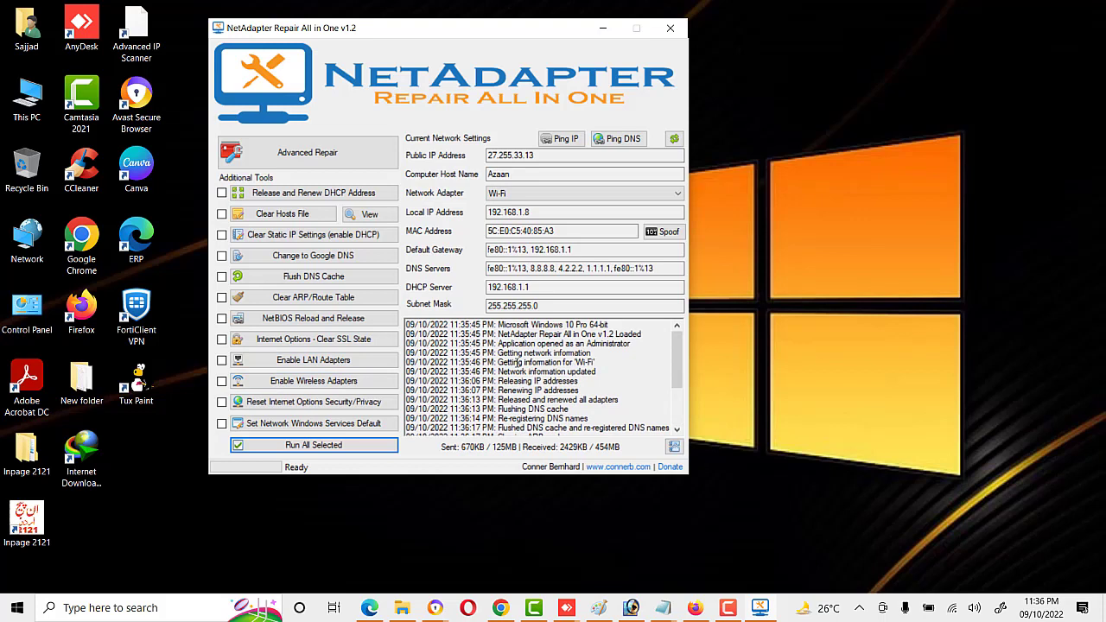